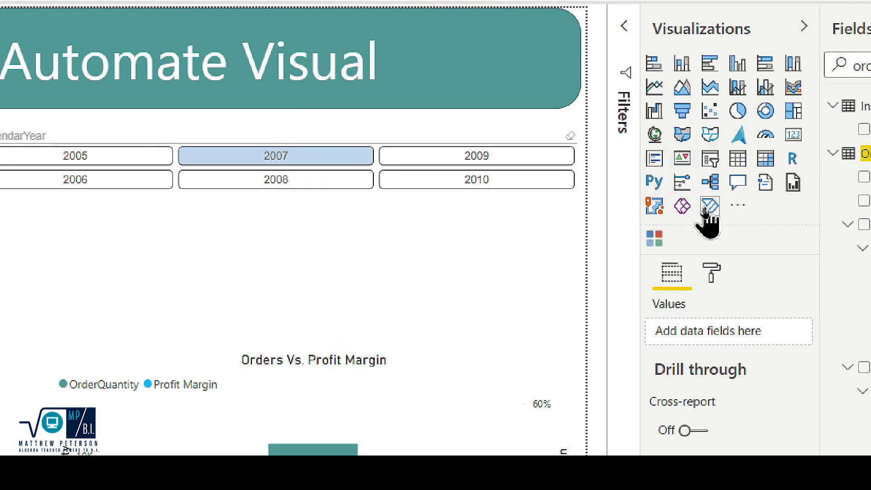
- Add a Power Automate button visual to the report and view it in focus mode
click(706, 210)
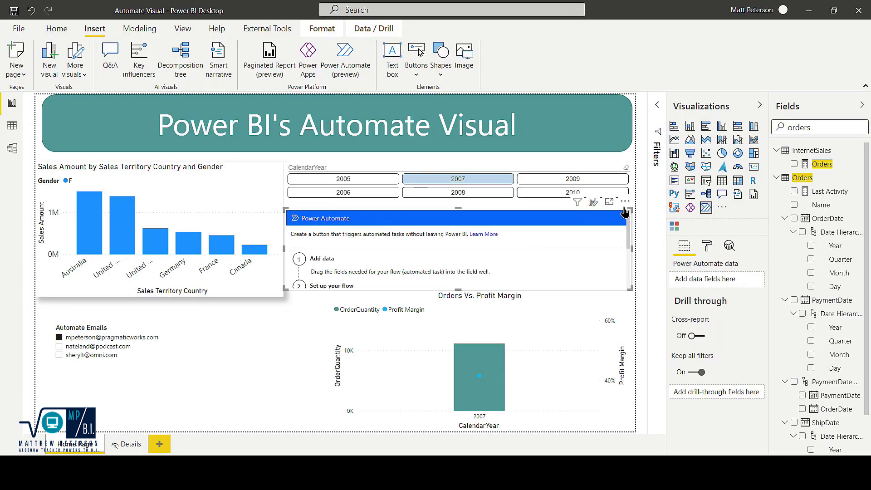
click(610, 205)
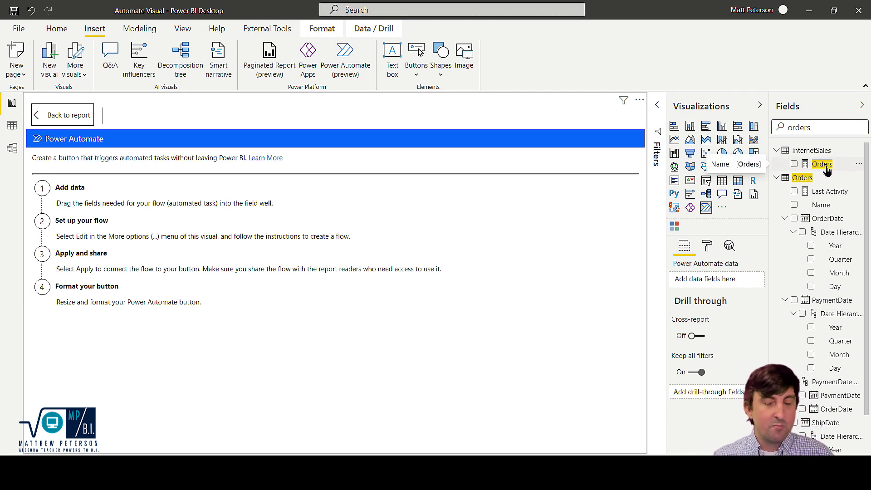
- Add the Orders measure and the Automate Emails field to the Power Automate visual's data
drag(826, 168, 705, 279)
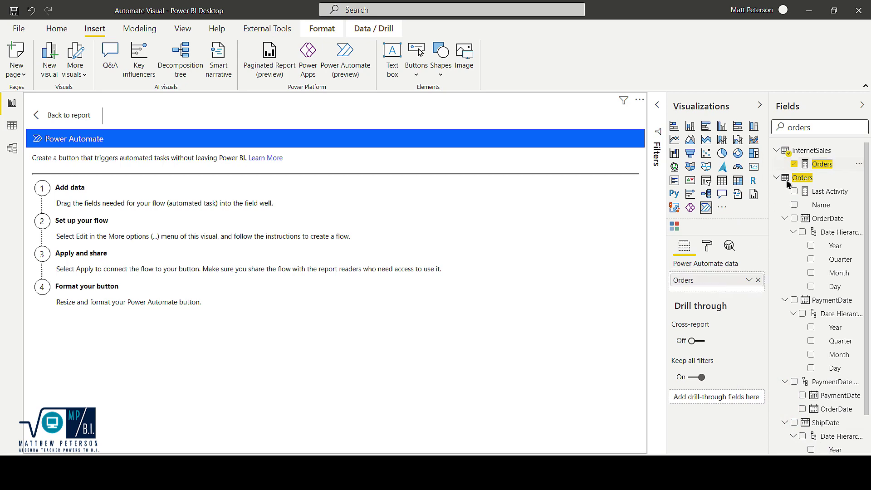
drag(820, 127, 777, 129)
key(BackSpace)
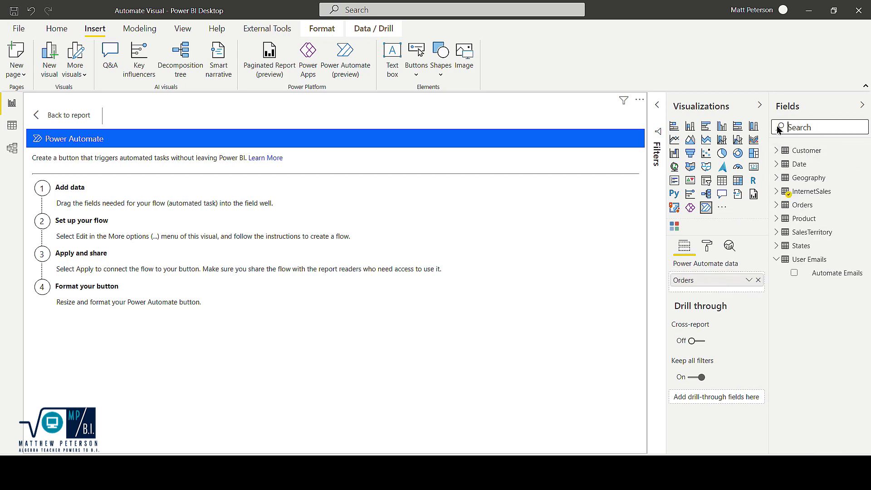
drag(830, 273, 711, 291)
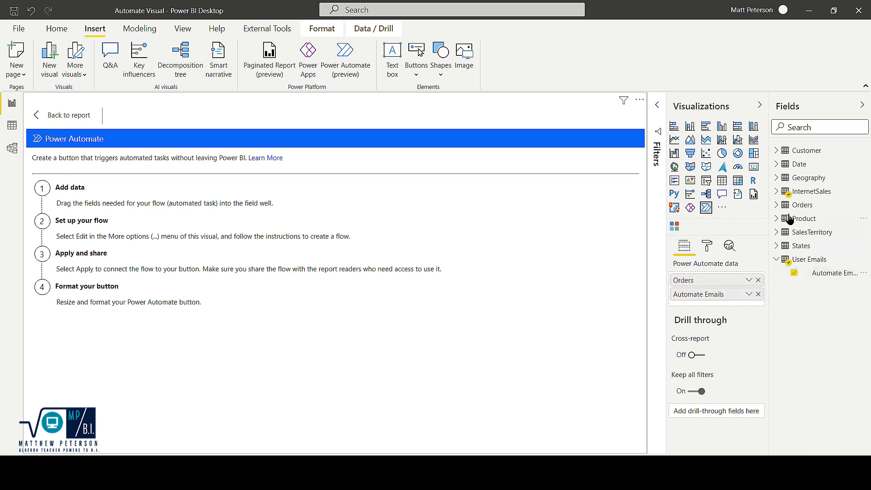
- Search for and add Profit Margin and CalendarYear to the visual's data
click(774, 123)
text(pr)
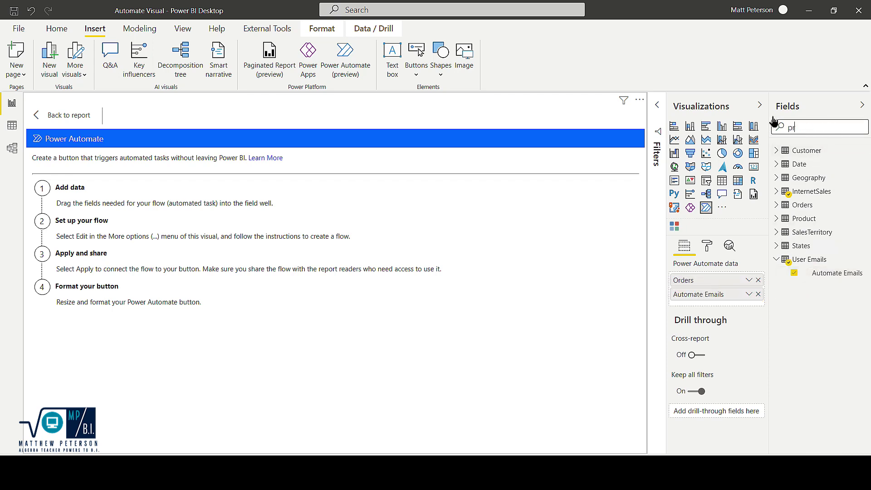
text(ofit mar)
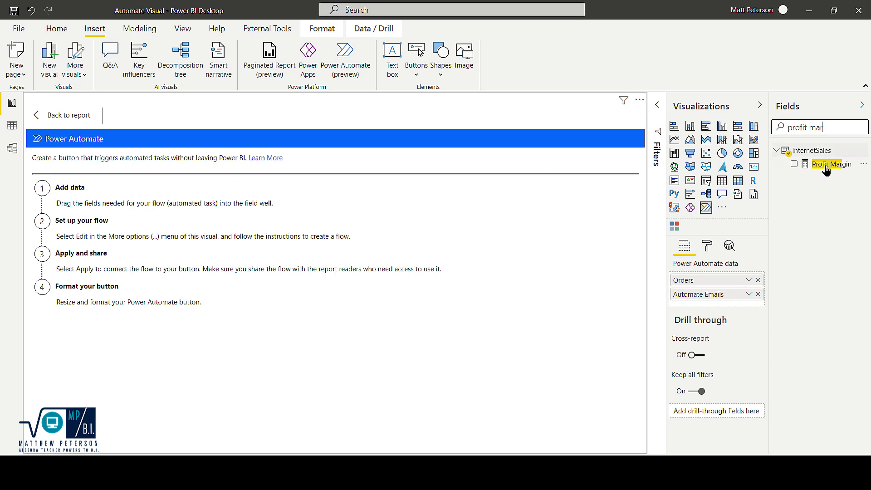
drag(826, 165, 731, 303)
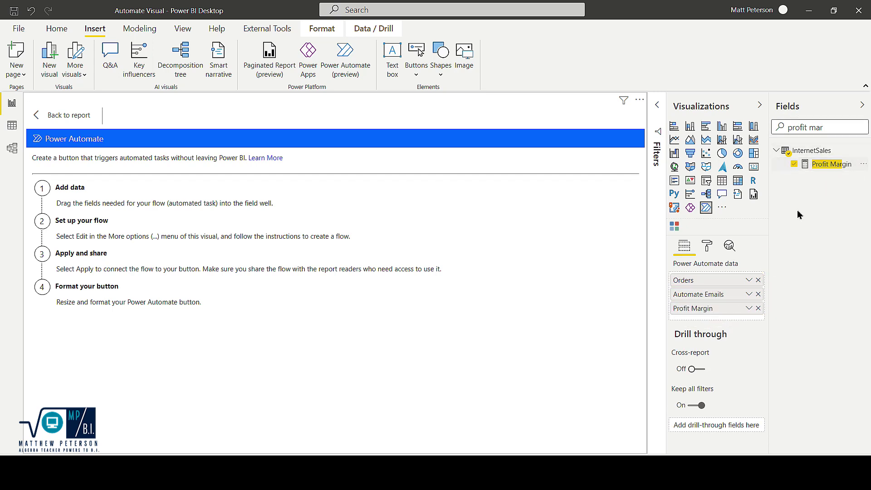
triple_click(838, 126)
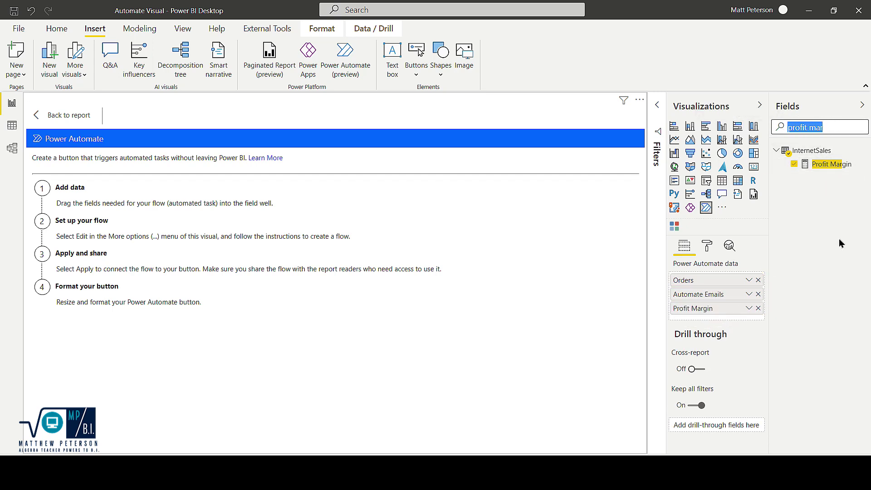
text(caler)
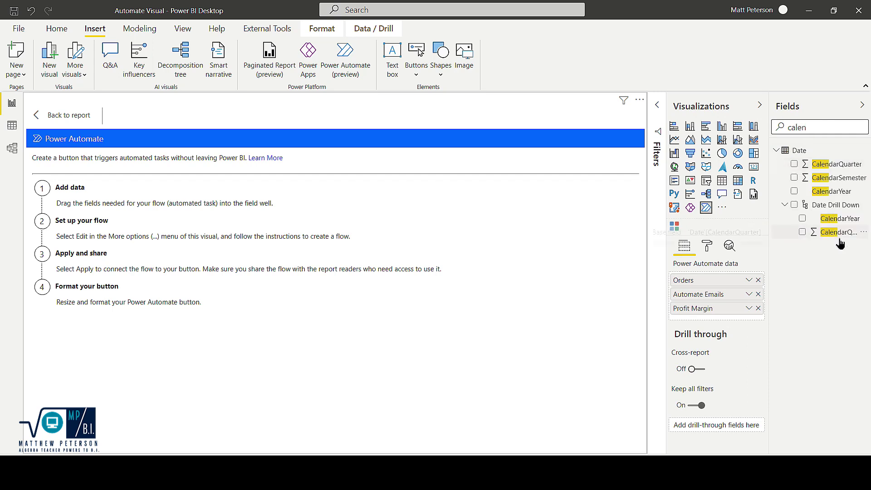
drag(832, 192, 729, 323)
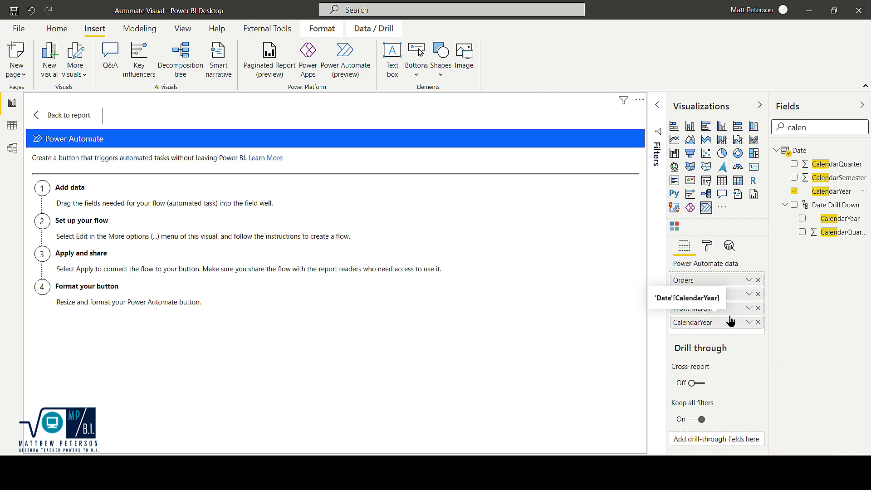
- Edit the visual's flow and create a new instant cloud flow triggered by the Power BI button
click(640, 102)
click(659, 114)
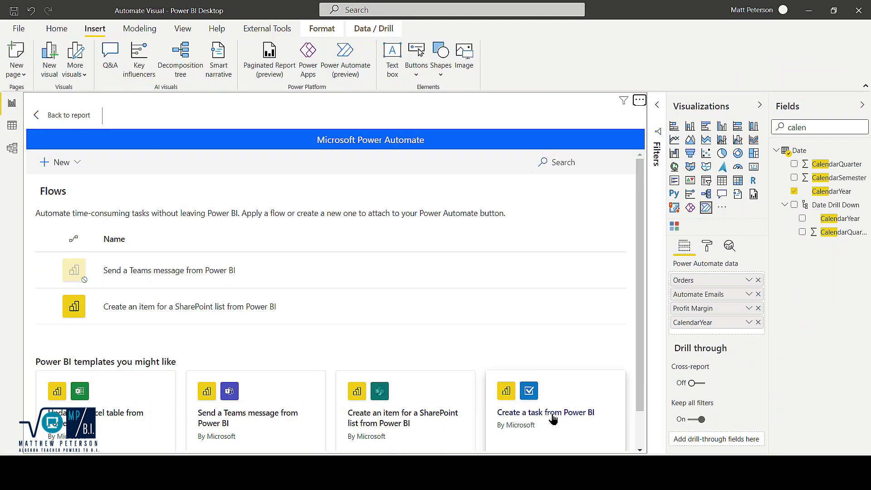
click(79, 167)
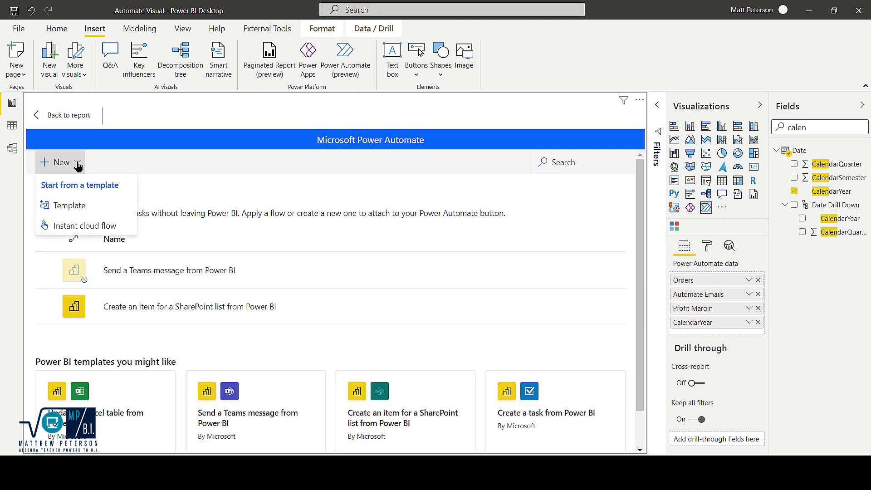
click(85, 226)
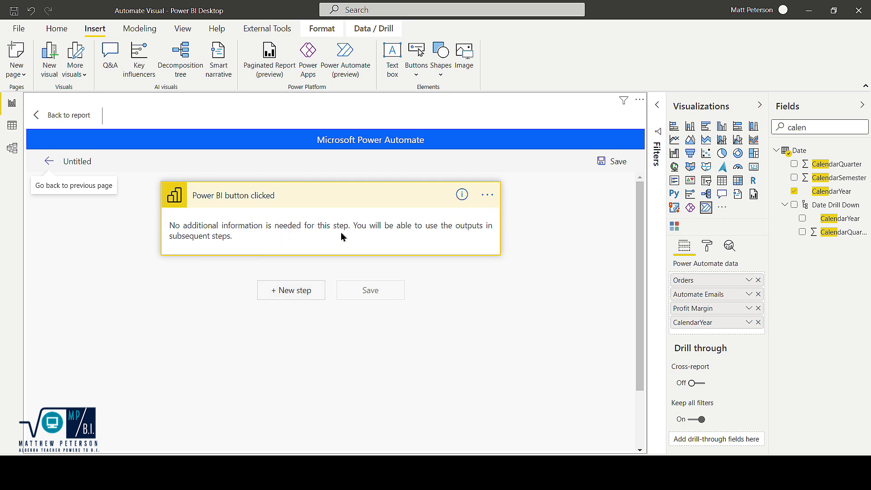
- Add a Send an email (V2) step and show Power BI dynamic content for its To field
click(291, 293)
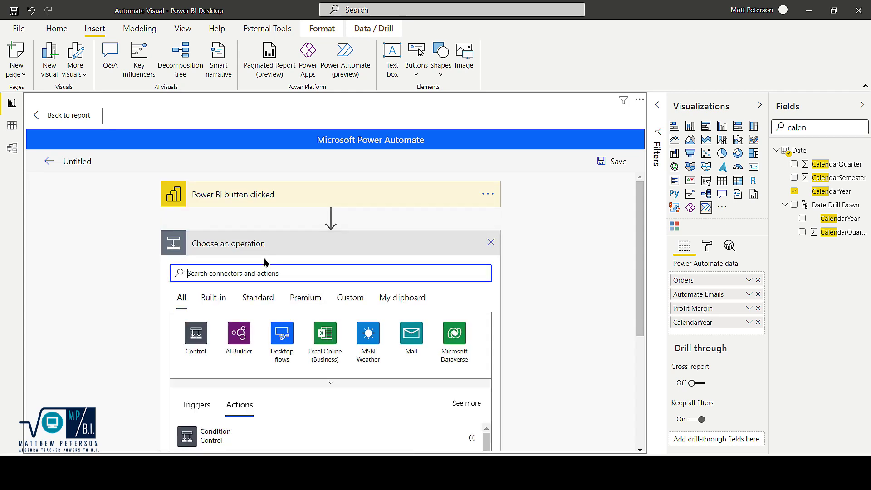
text(send em)
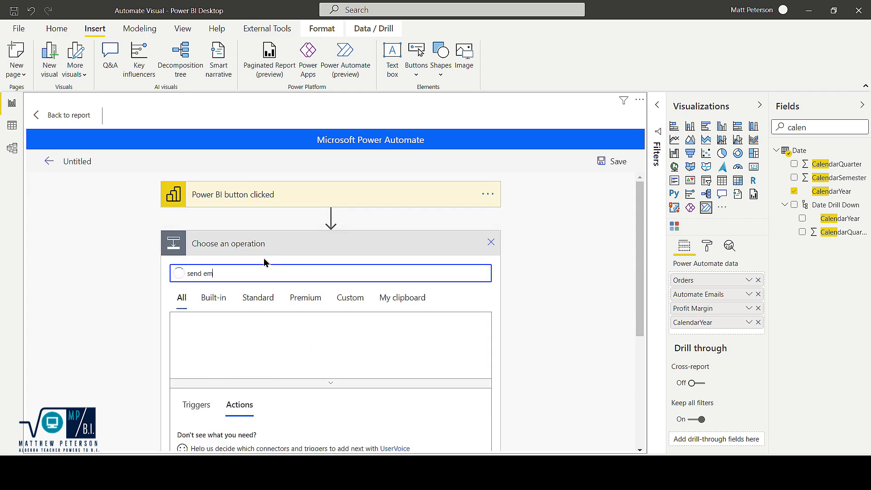
scroll(226, 363, down, 3)
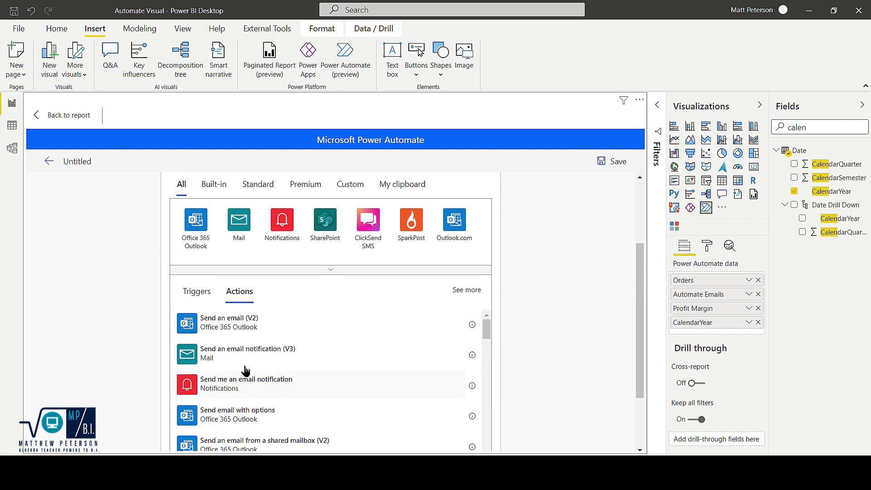
click(251, 333)
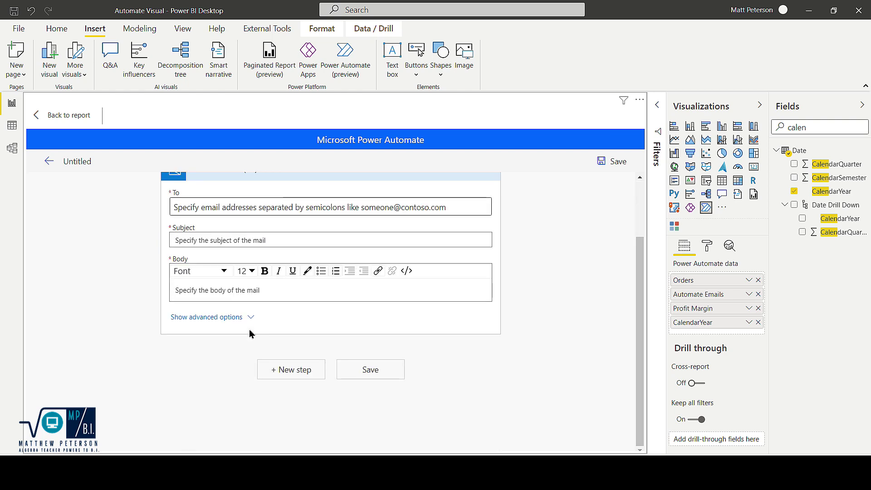
click(210, 209)
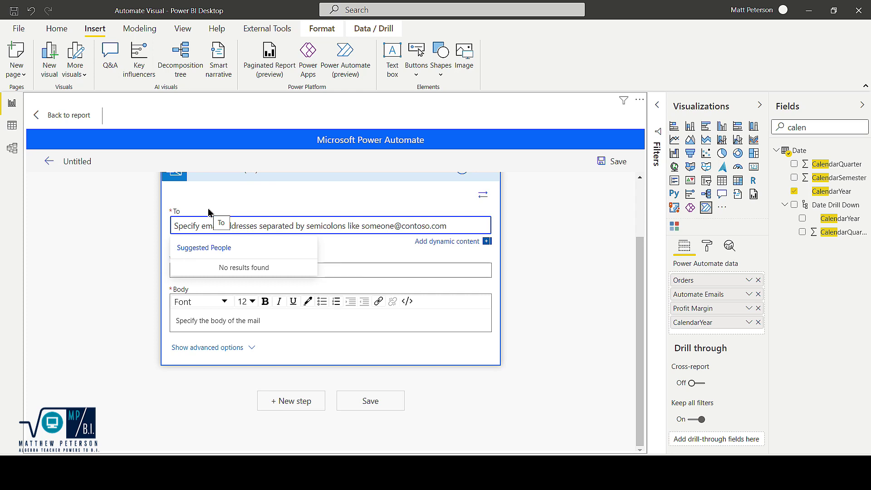
click(449, 247)
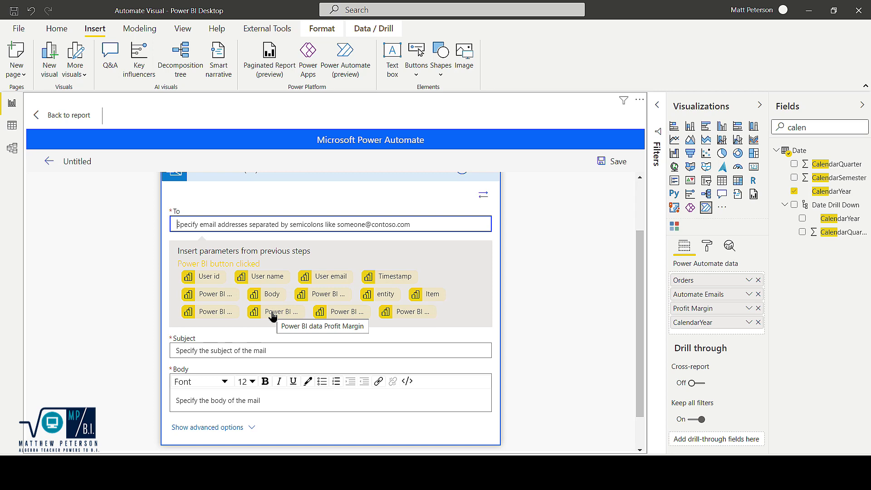
- Send the email to the Automate Emails addresses with subject 'Data Insights'
click(201, 297)
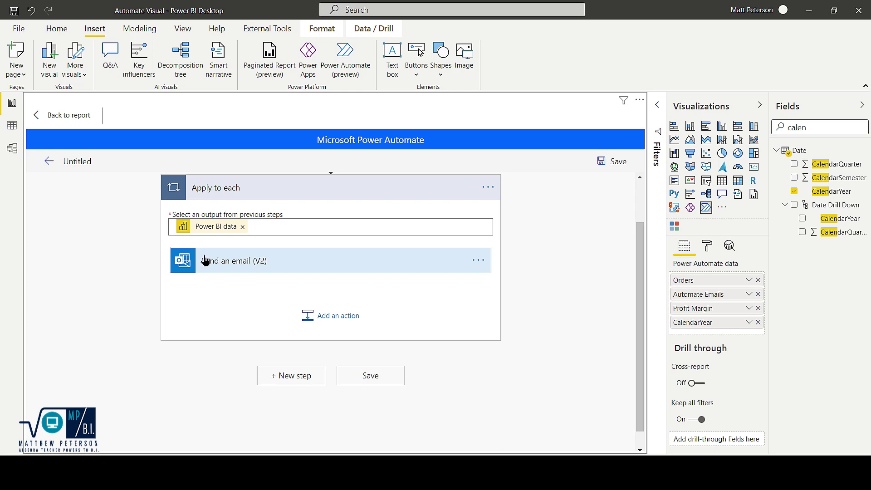
click(254, 265)
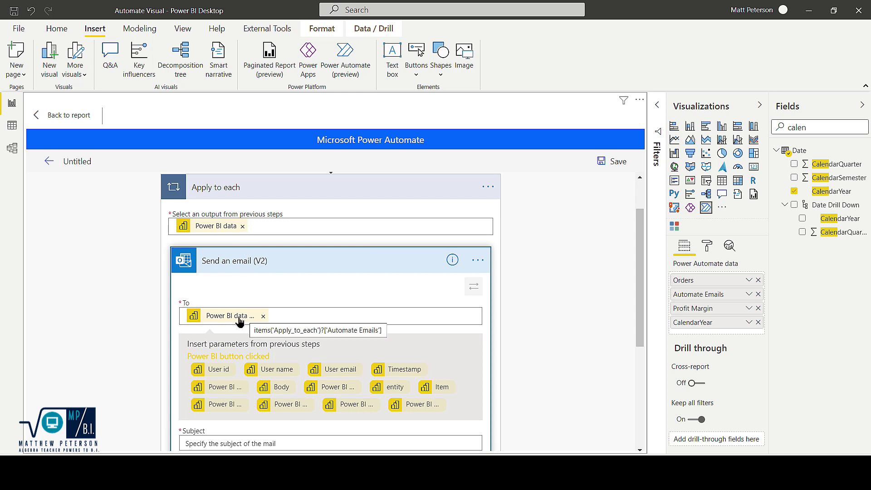
scroll(243, 320, down, 3)
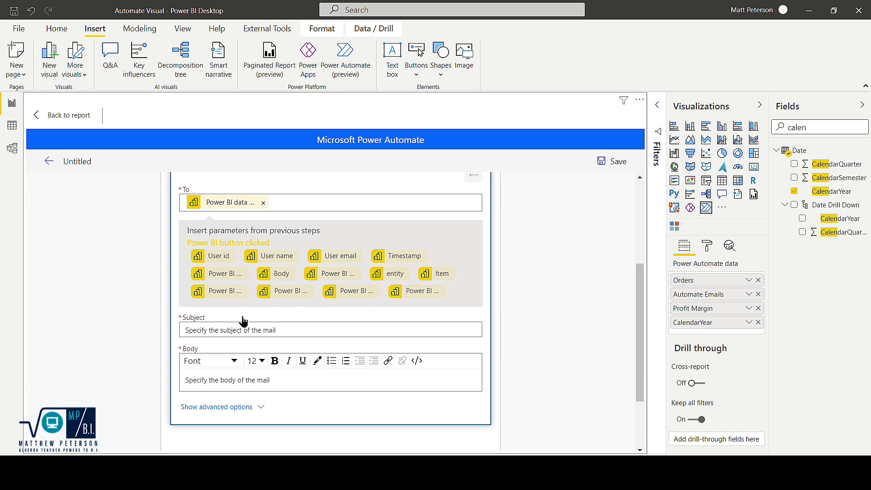
double_click(810, 127)
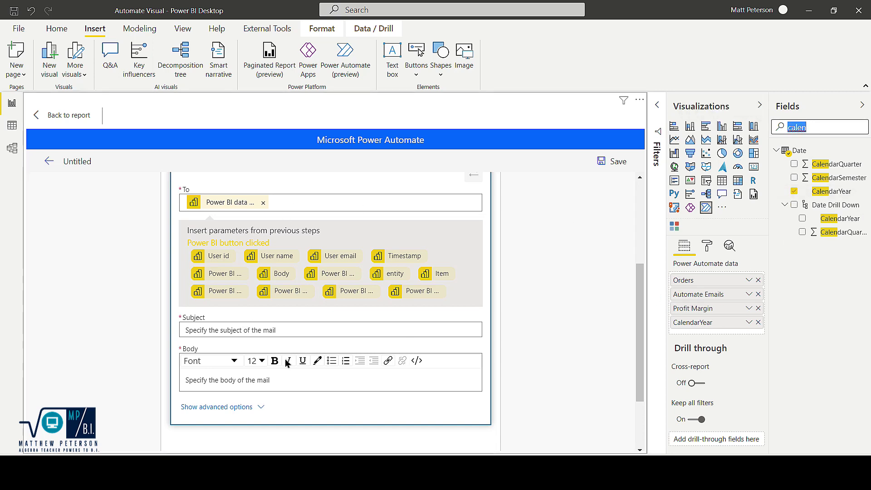
click(249, 329)
text(Dat)
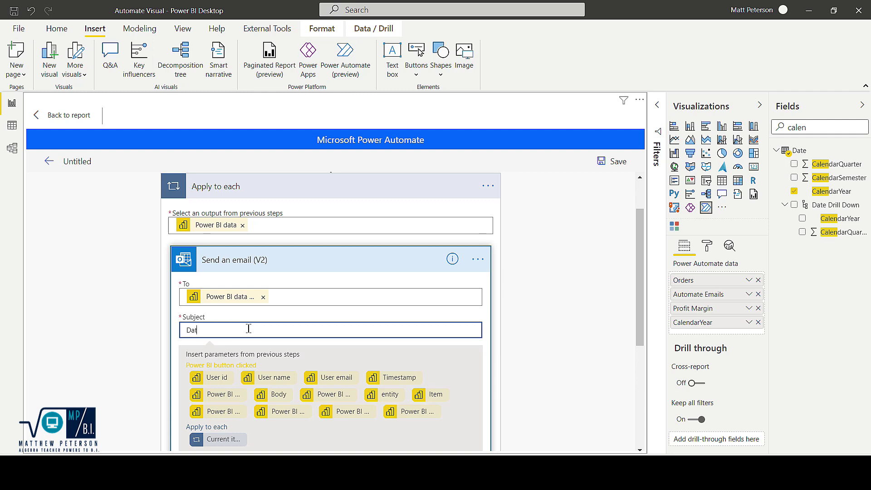
text(a Insights)
click(522, 315)
- Add Calendar Year and Orders lines to the body, each followed by its Power BI value
scroll(482, 345, down, 3)
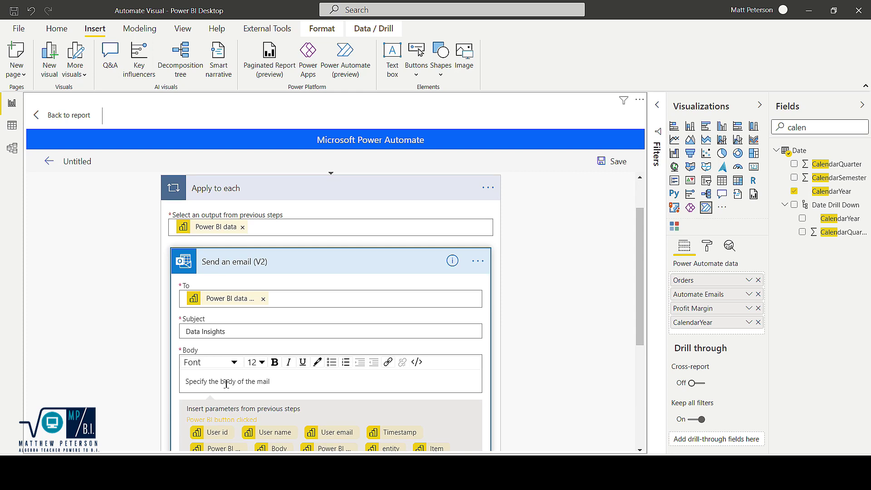
text(Calendar Year)
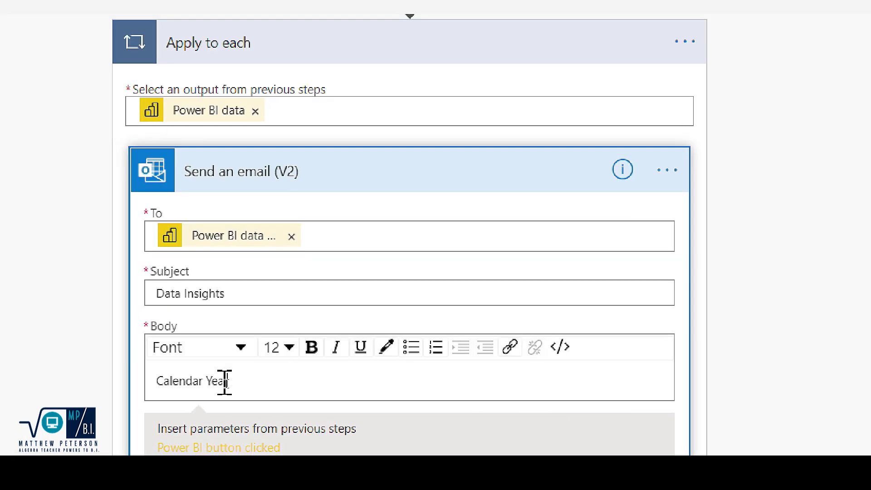
scroll(261, 407, down, 3)
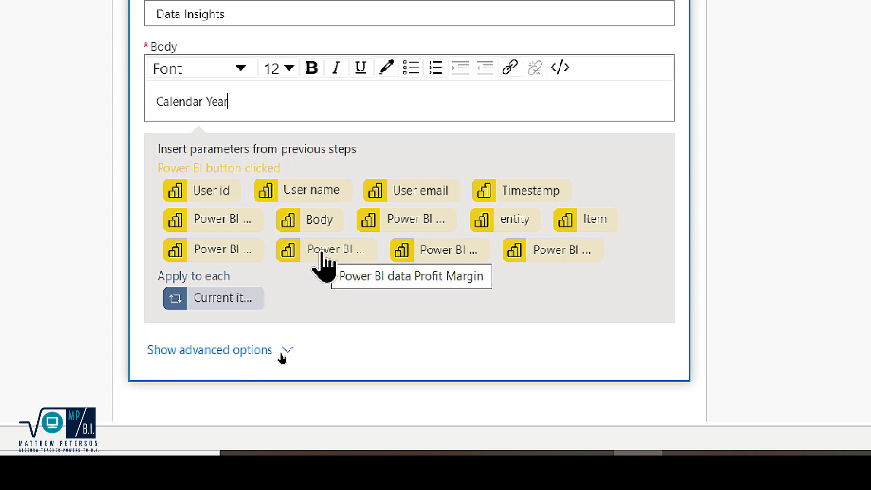
click(411, 250)
key(Return)
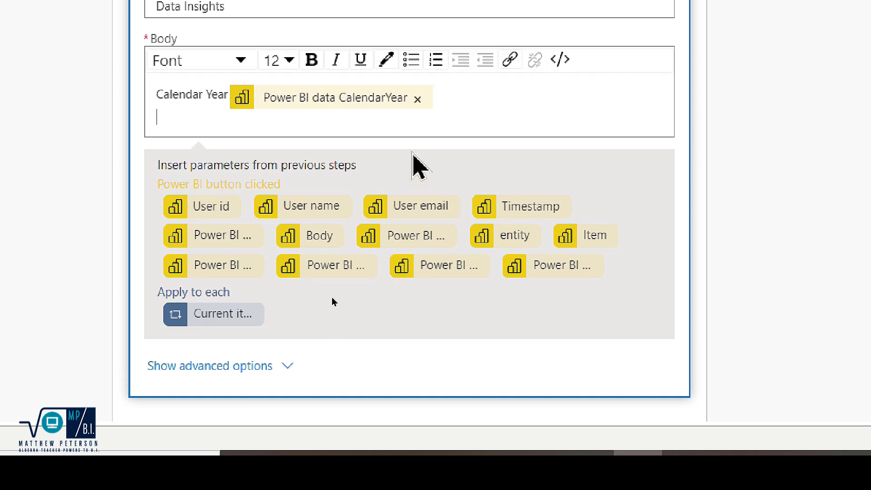
text(Orders:)
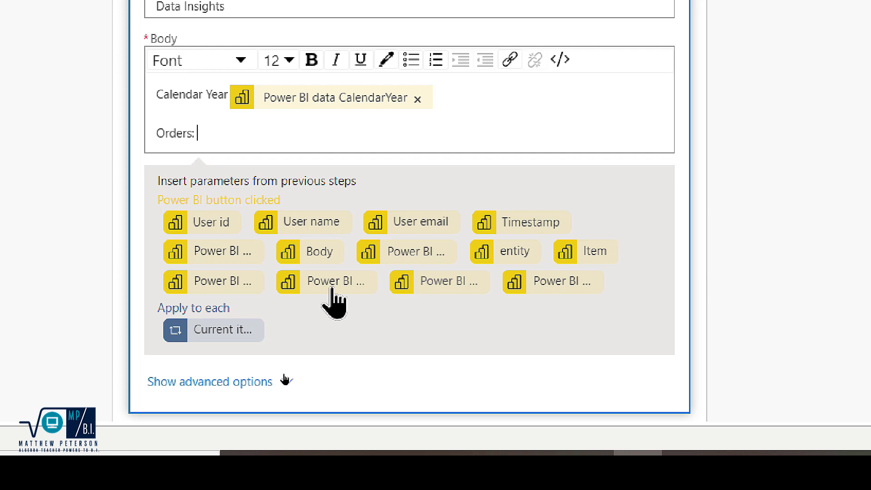
click(218, 281)
key(Return)
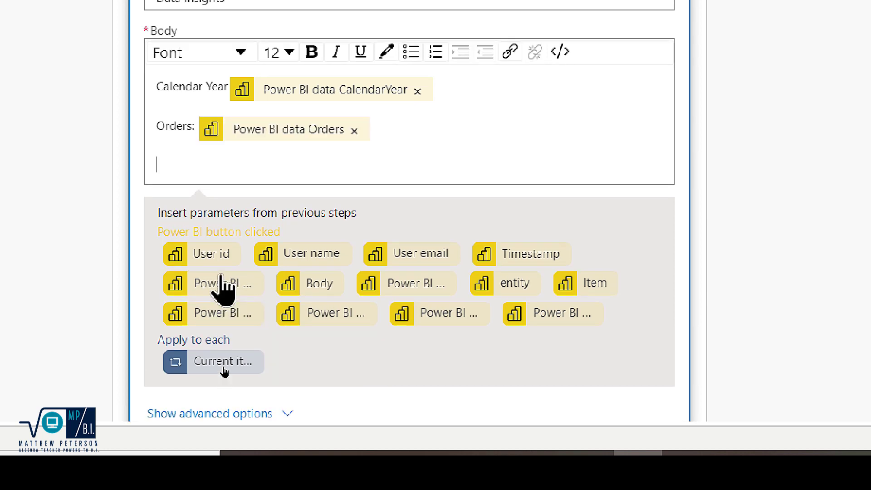
- Add Profit Margin and 'Power BI Data:' lines followed by their Power BI values
text(Profit Margin)
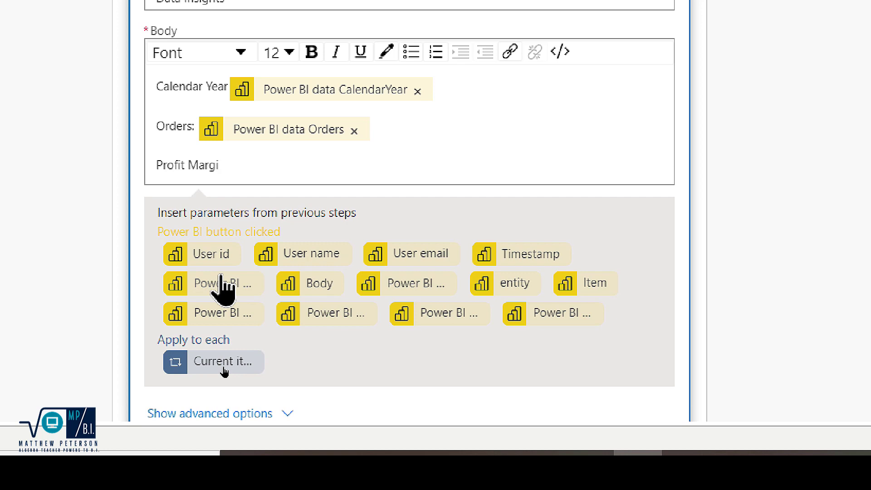
click(337, 314)
key(Return)
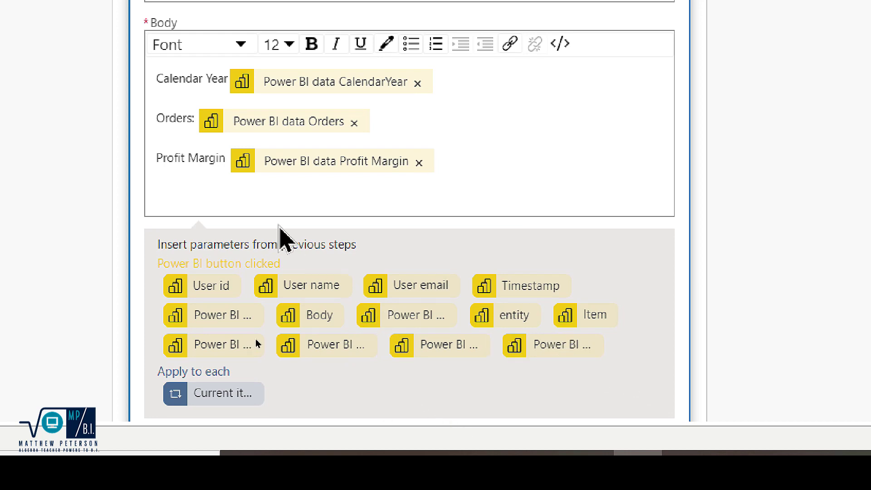
text(Power BI Data)
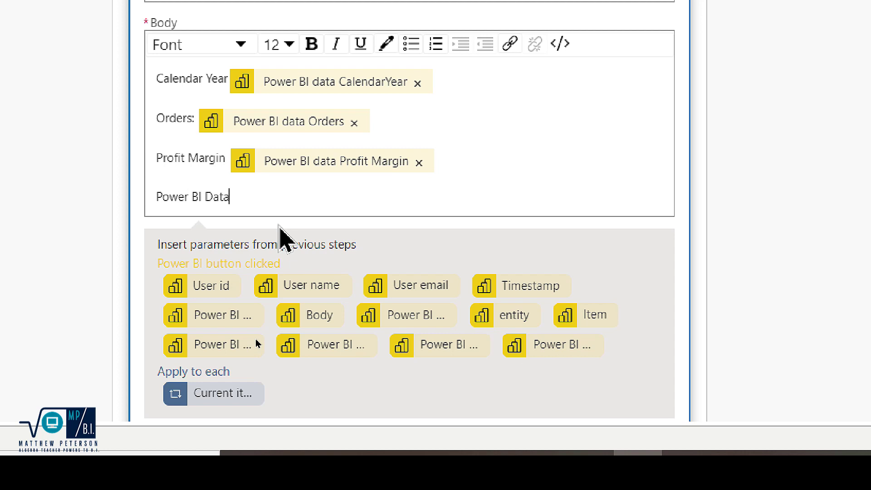
text(:)
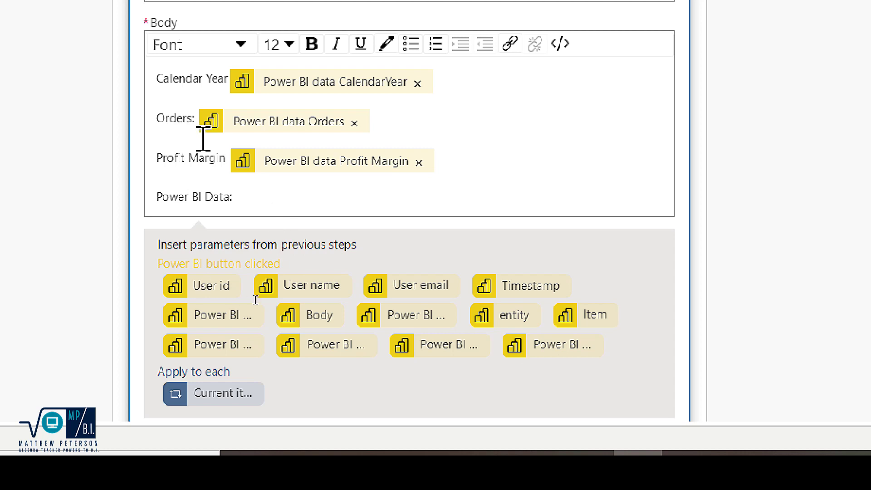
click(568, 346)
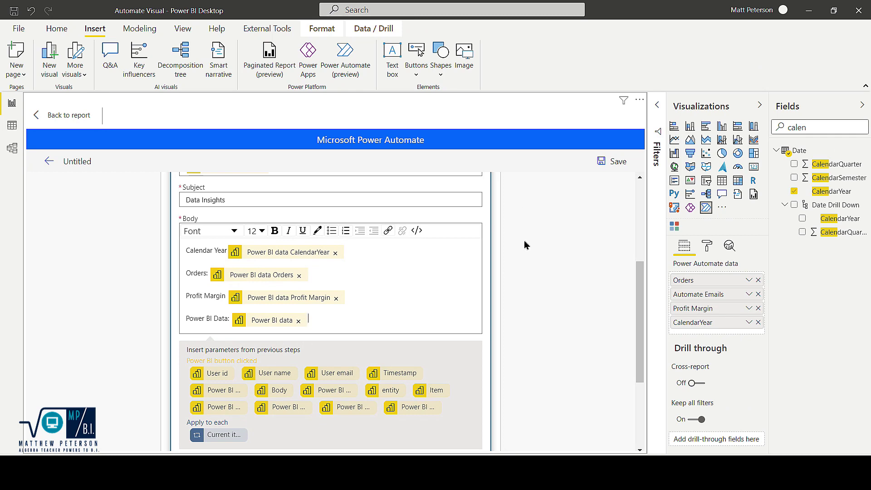
- Save the email flow
scroll(525, 245, down, 3)
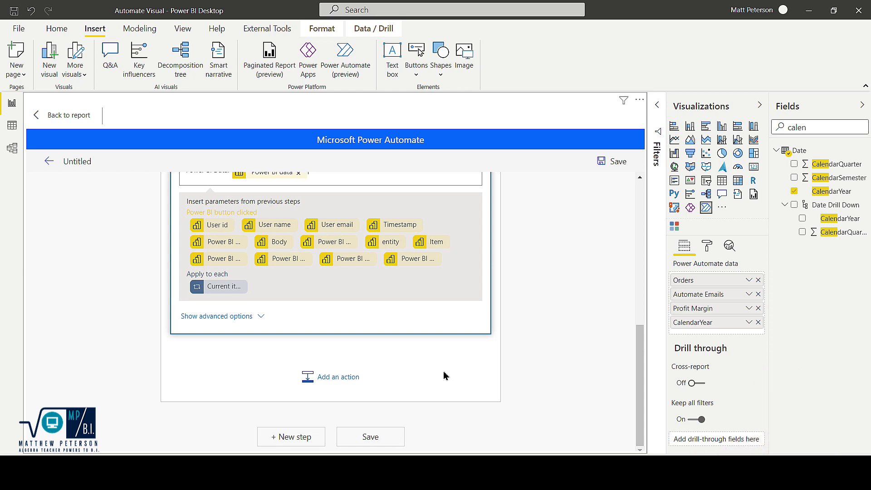
click(604, 162)
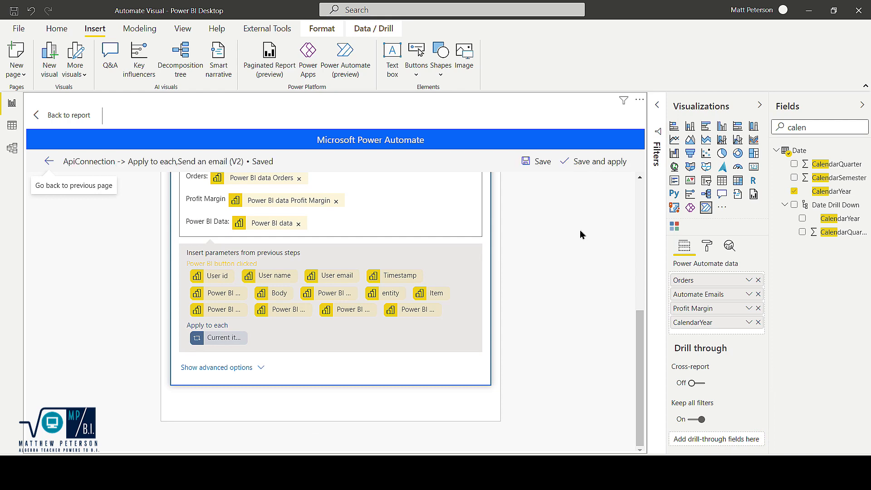
- Apply the saved ApiConnection email flow to the Power Automate button and return to the report
click(47, 117)
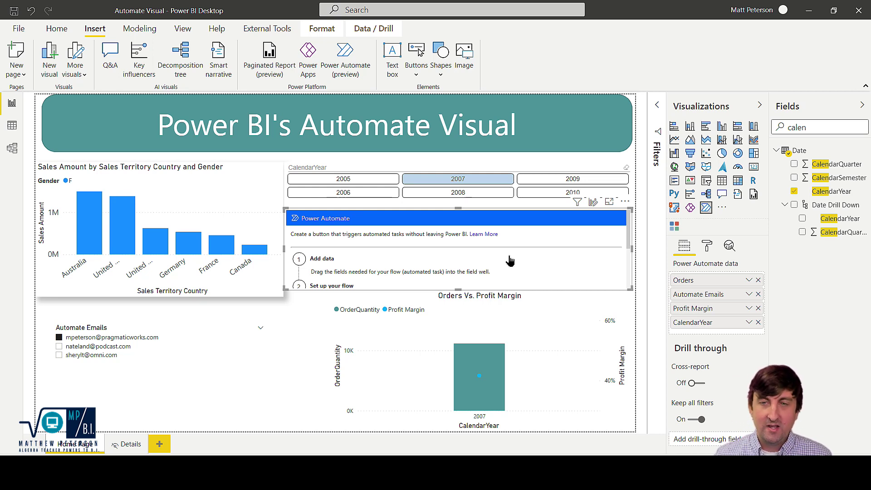
click(627, 203)
click(643, 215)
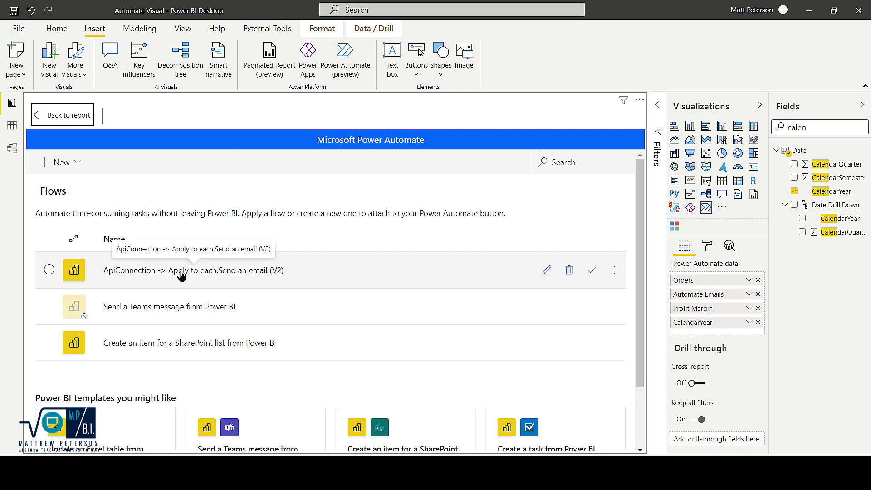
click(593, 270)
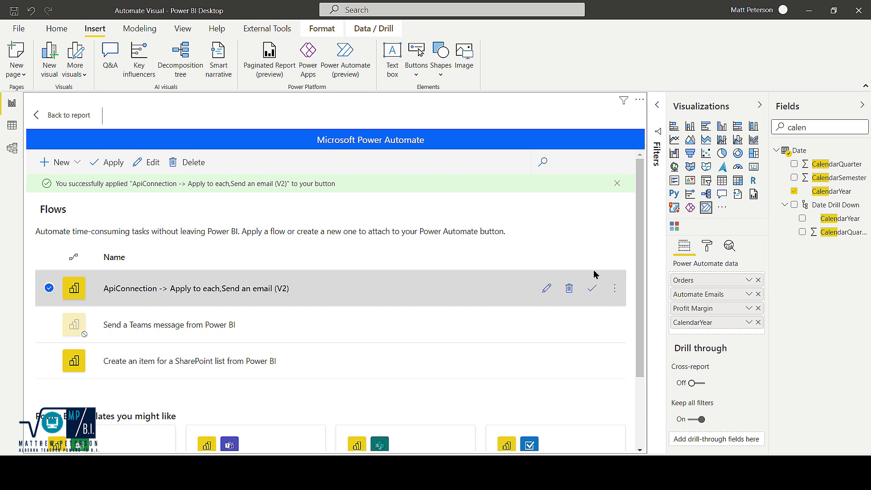
click(66, 114)
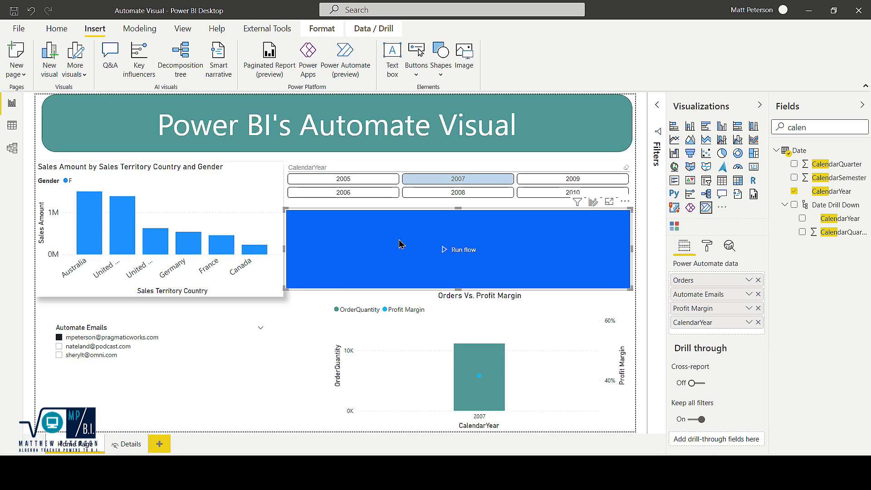
- Filter the CalendarYear slicer to 2008 and run the flow from the button
click(458, 192)
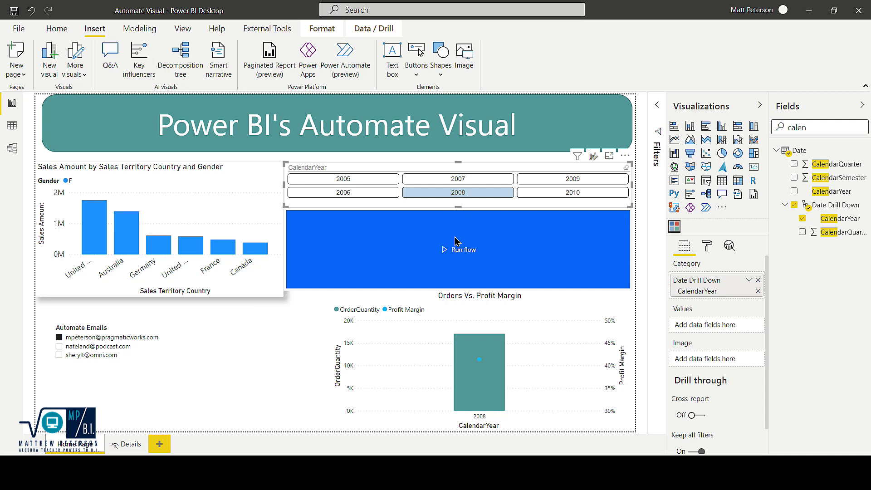
click(499, 259)
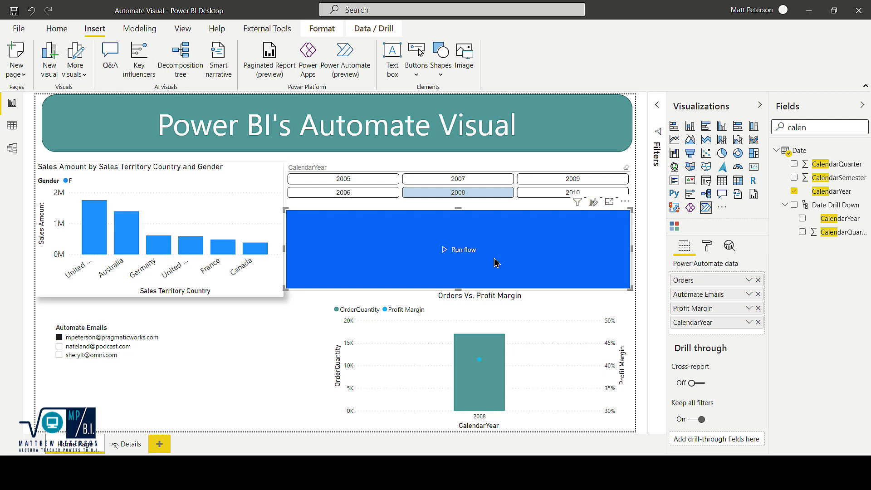
click(708, 249)
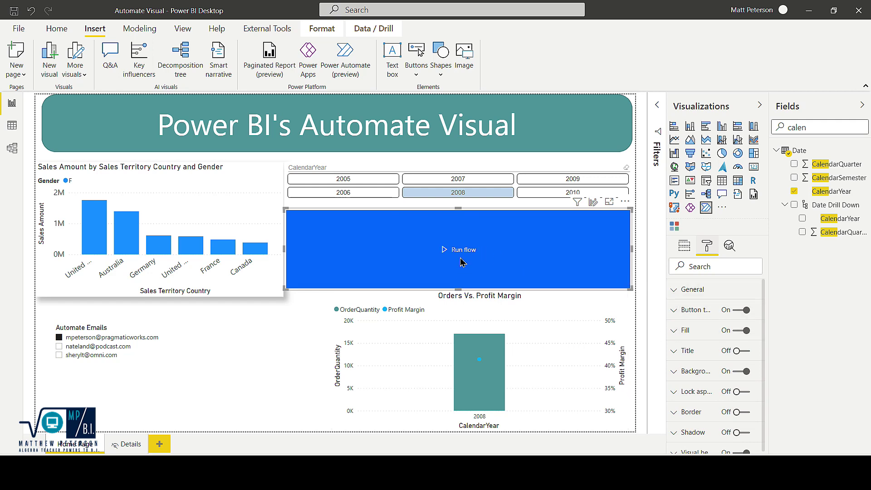
scroll(726, 306, down, 1)
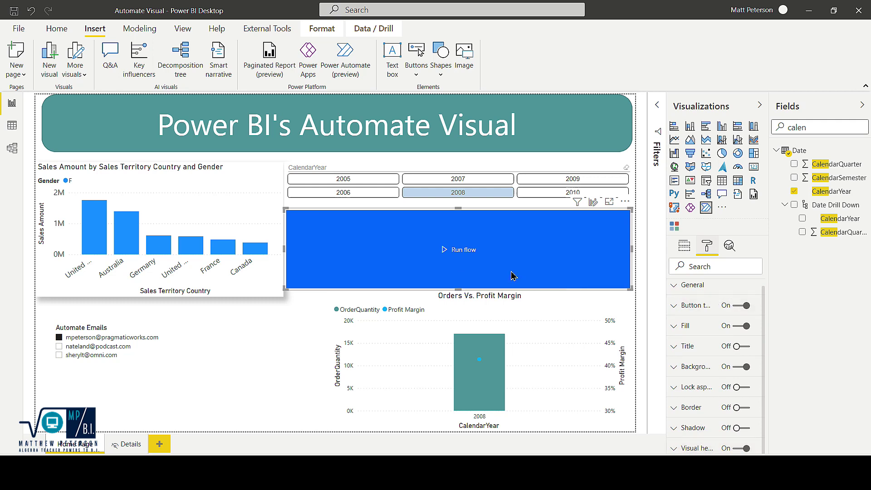
ctrl+click(495, 247)
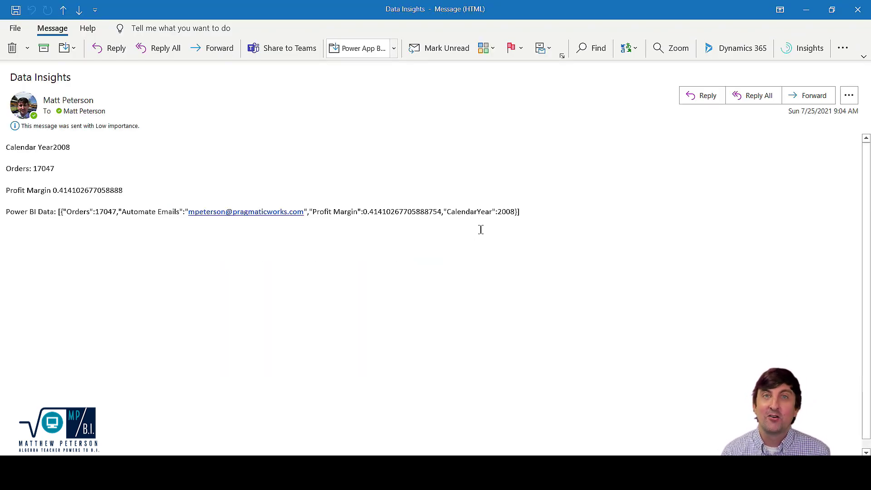
- Close the Data Insights email in Outlook
click(858, 10)
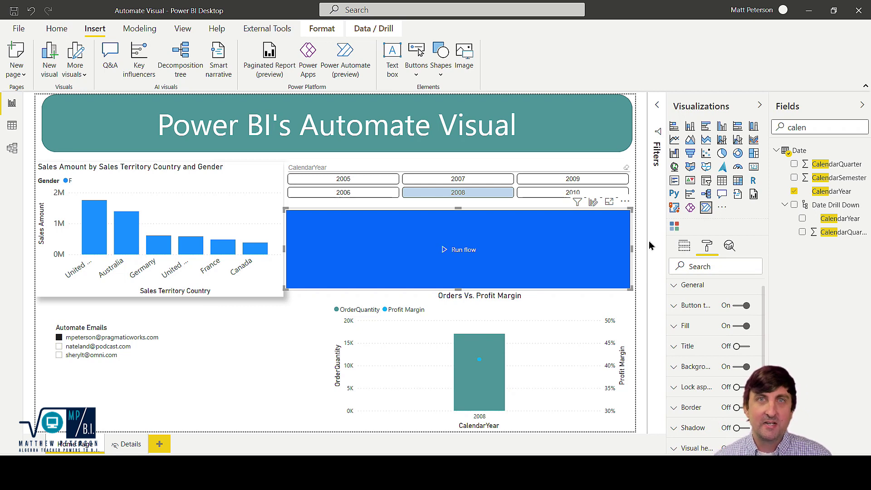
- Open the email flow's details from the visual's Edit menu and view its 28-day run history
click(625, 203)
click(636, 218)
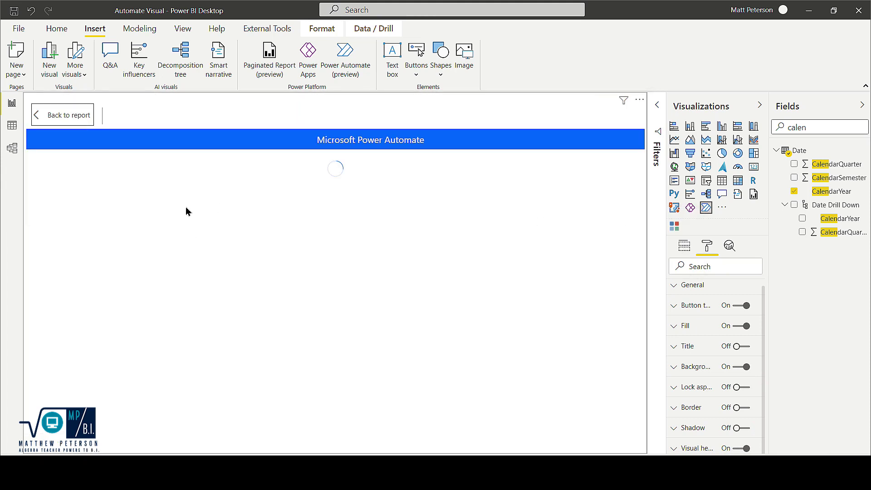
click(139, 271)
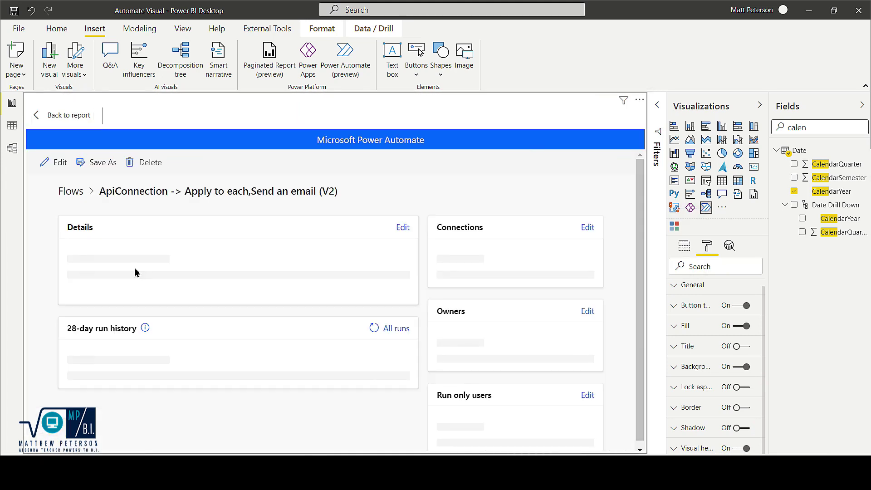
scroll(493, 395, down, 1)
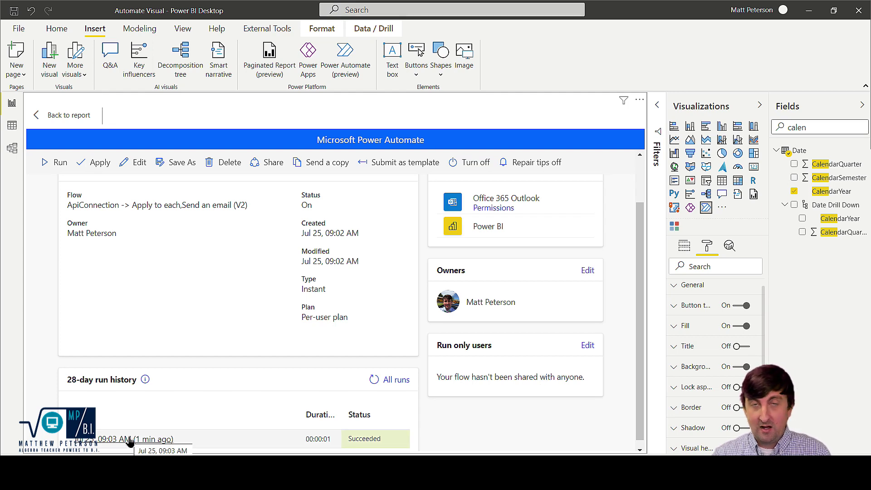
- Open the 7/25/2021 9:03:46 AM run of the email flow to confirm both steps succeeded
click(105, 443)
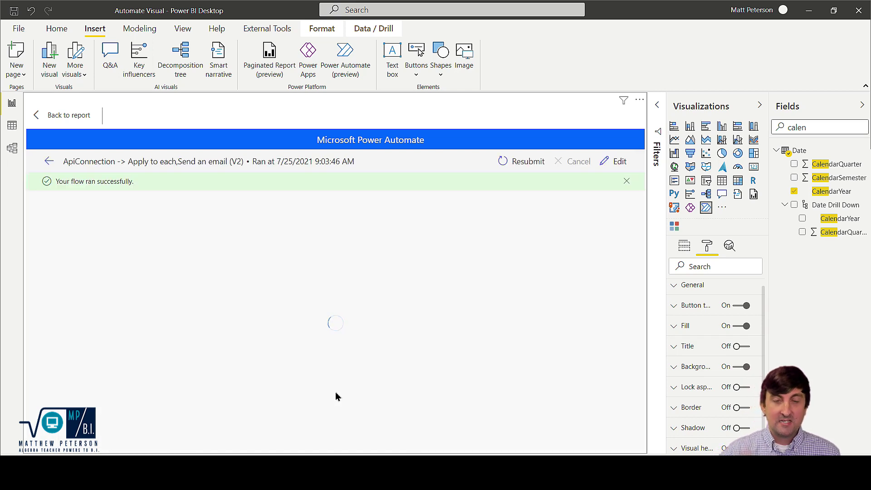